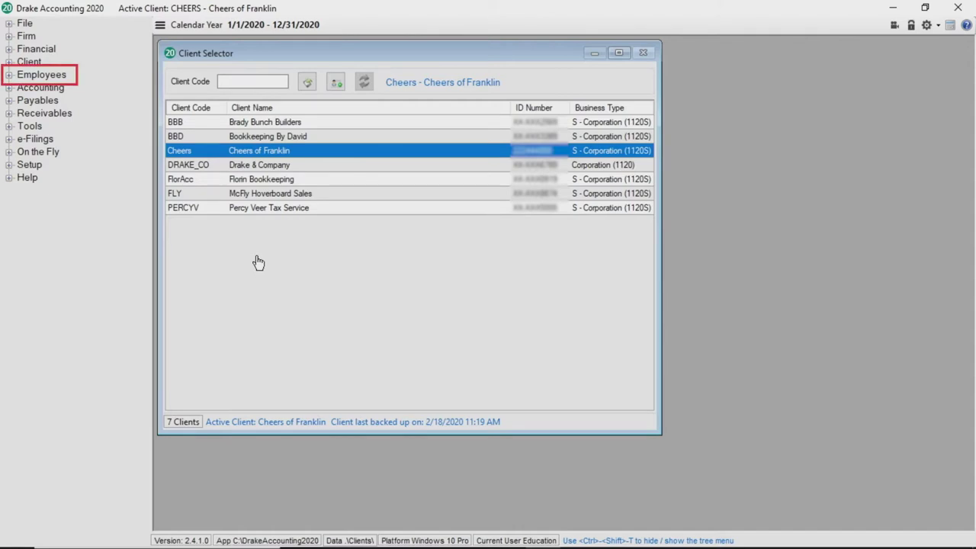
- Open Live payroll and start a check for the dishwasher/busboy employee with the pay period ending 2/14/2020
click(9, 75)
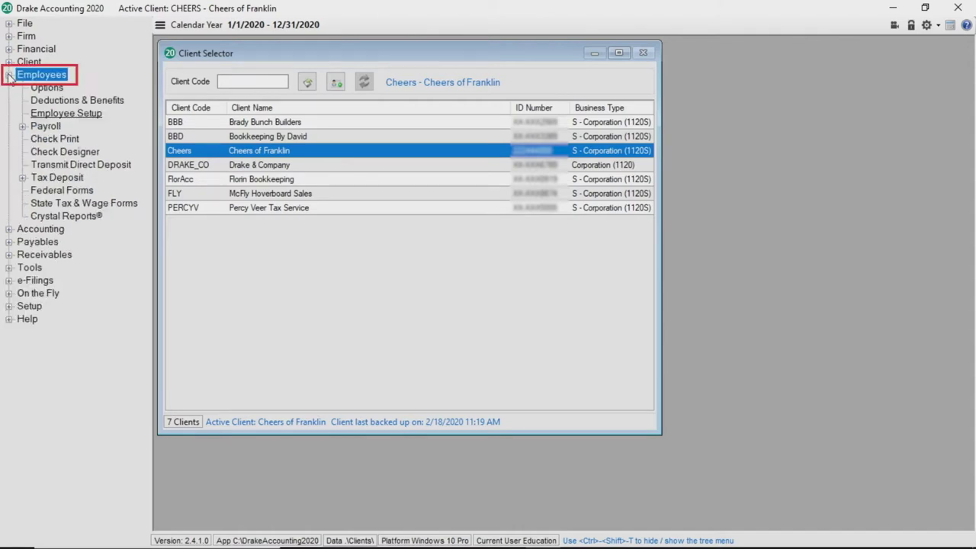
click(22, 127)
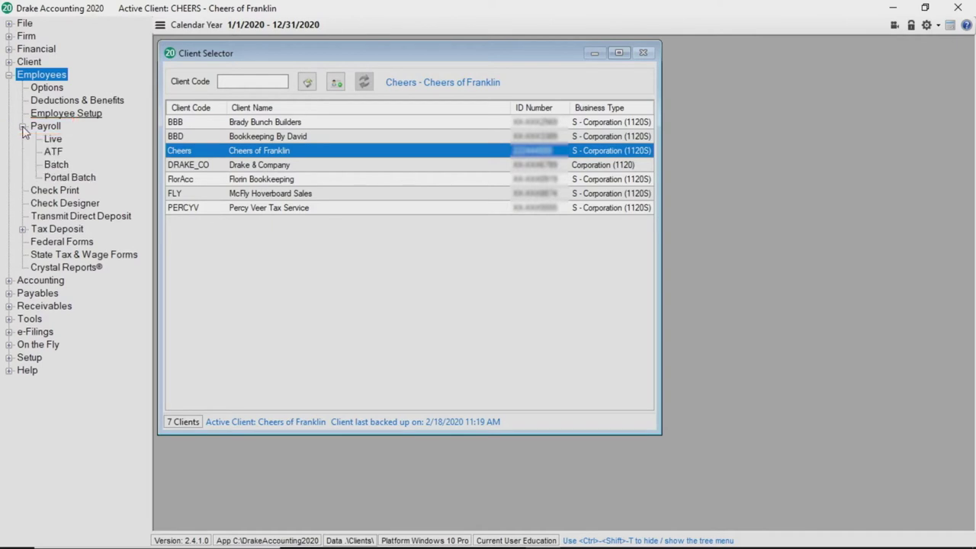
click(52, 139)
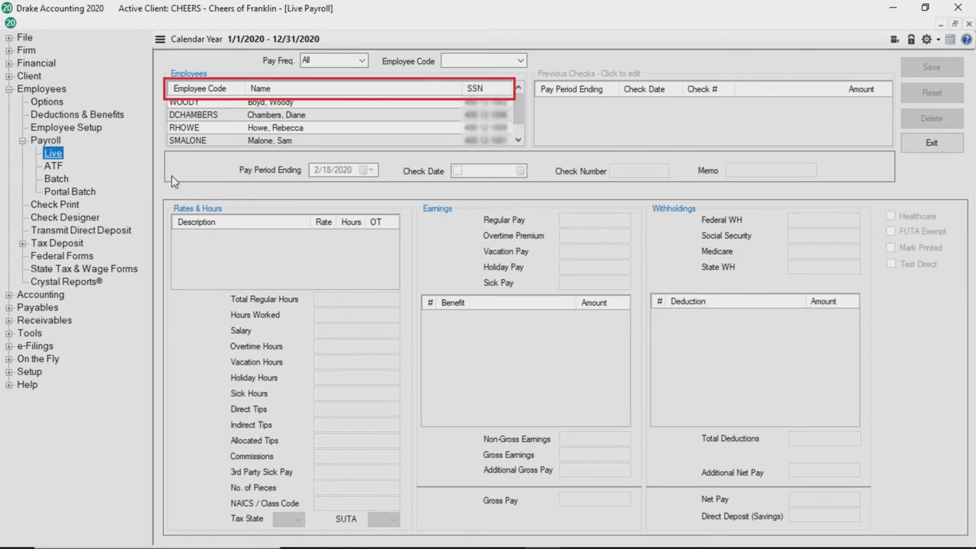
click(390, 102)
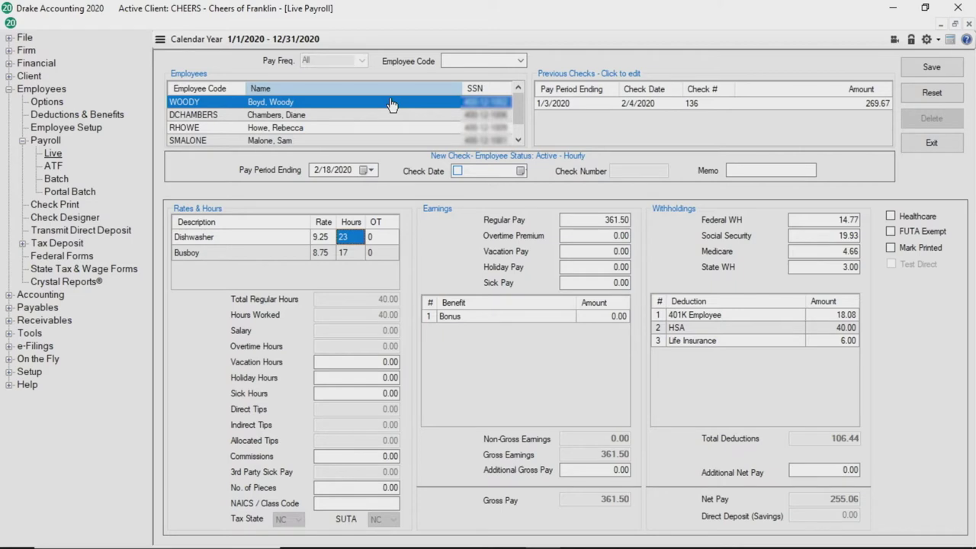
click(369, 171)
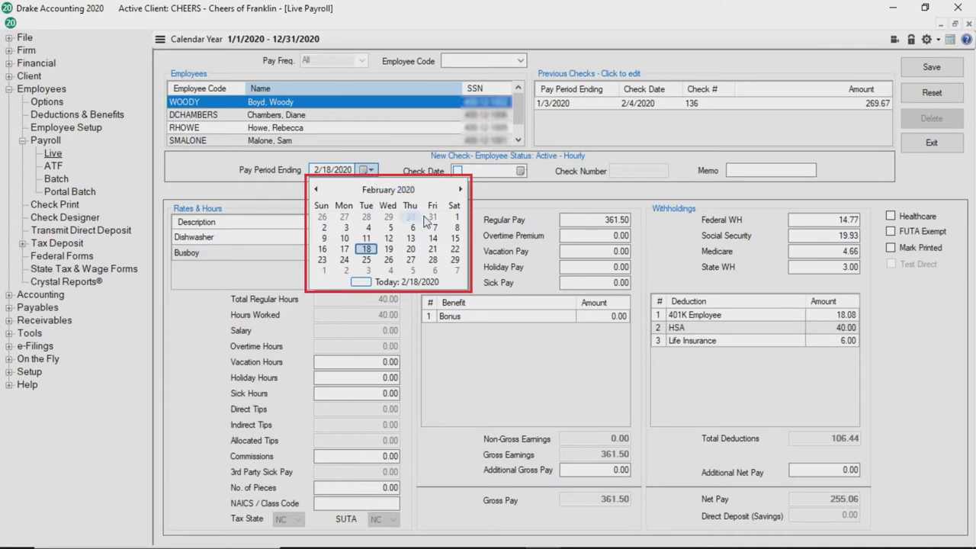
click(437, 239)
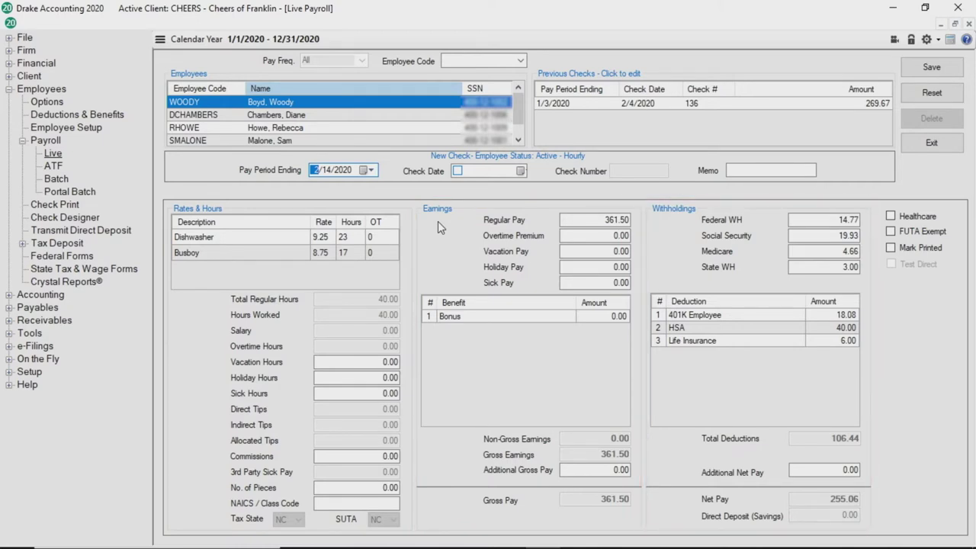
- Set the Dishwasher overtime to 5 hours and save the check
click(377, 238)
text(5)
key(Tab)
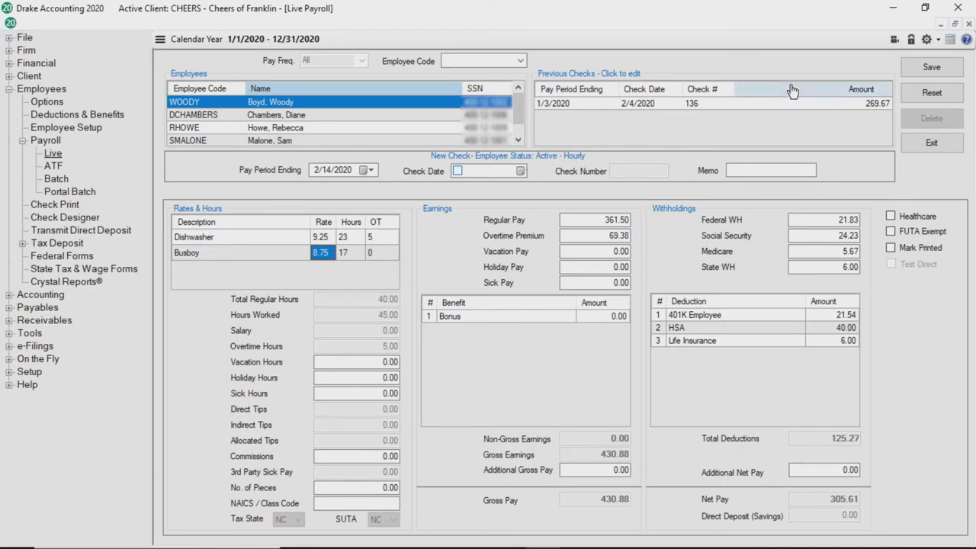
click(912, 70)
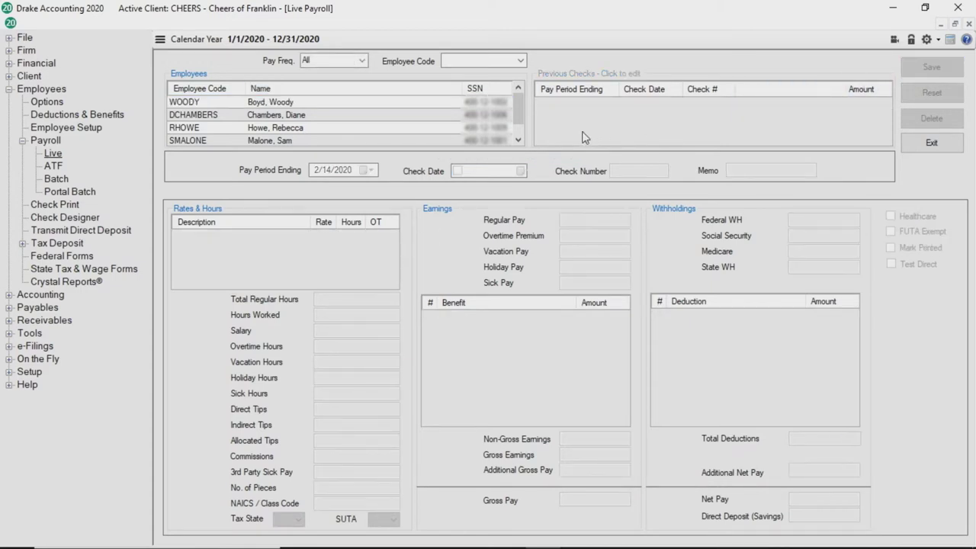
- Start a check for the officer-salary employee, mark it No Stub and set its check date to 2/21/2020
click(408, 141)
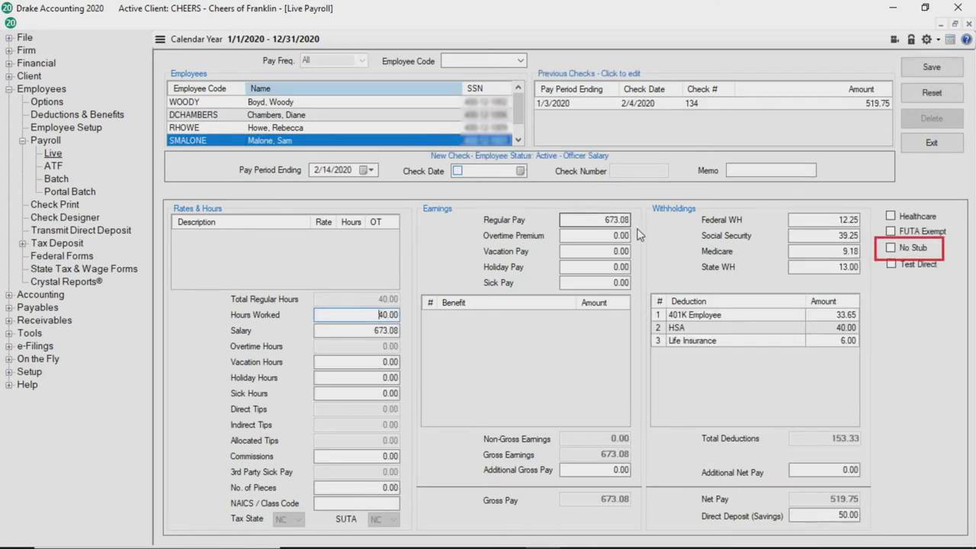
click(891, 249)
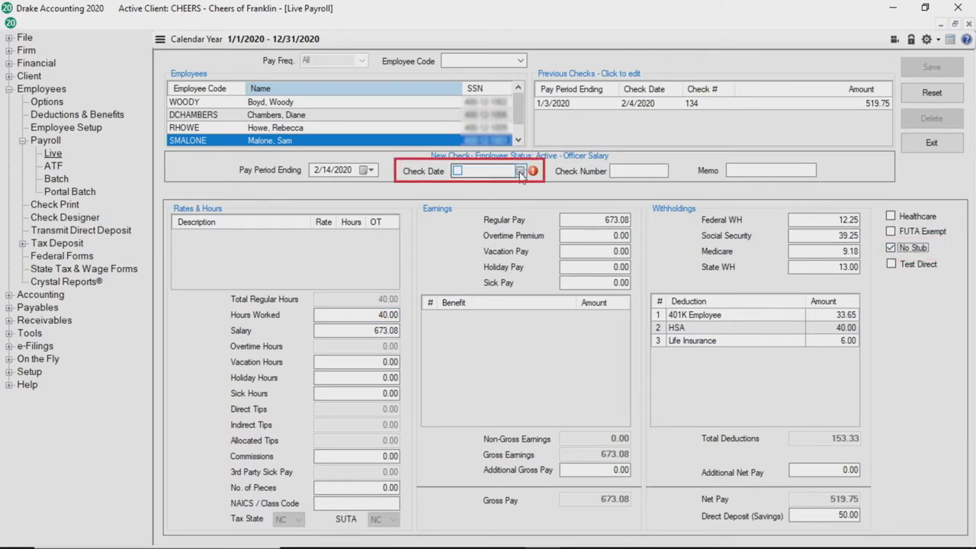
click(520, 171)
click(574, 249)
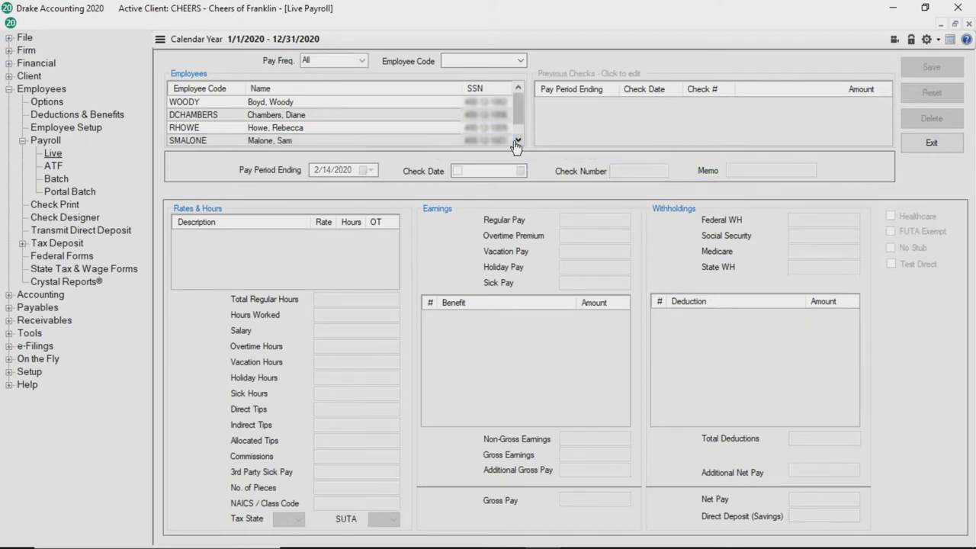
- Start a check for the last listed employee and set the Cheers of Franklin Day Manager line to 32 hours and 2 overtime hours
scroll(516, 129, down, 2)
click(421, 130)
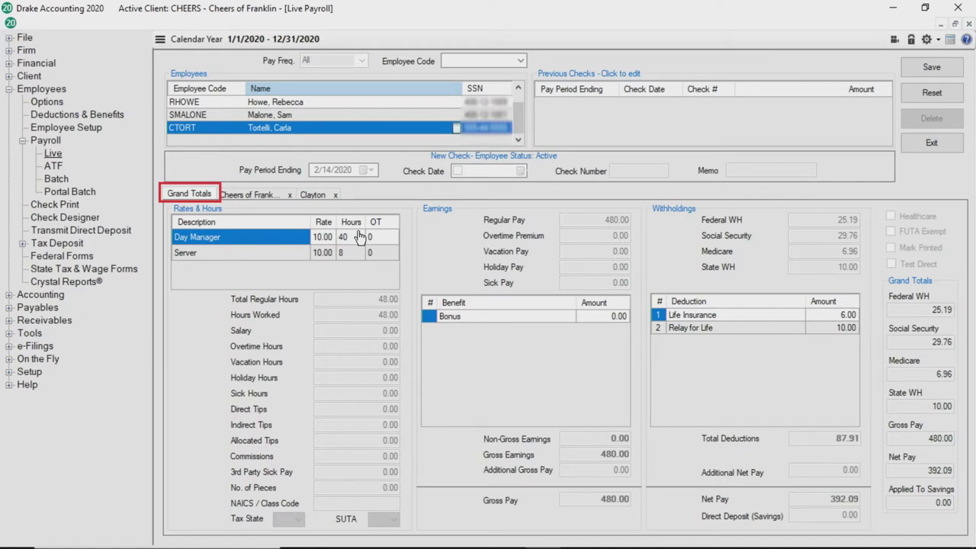
click(253, 196)
double_click(343, 237)
text(32)
click(369, 239)
text(2)
key(Tab)
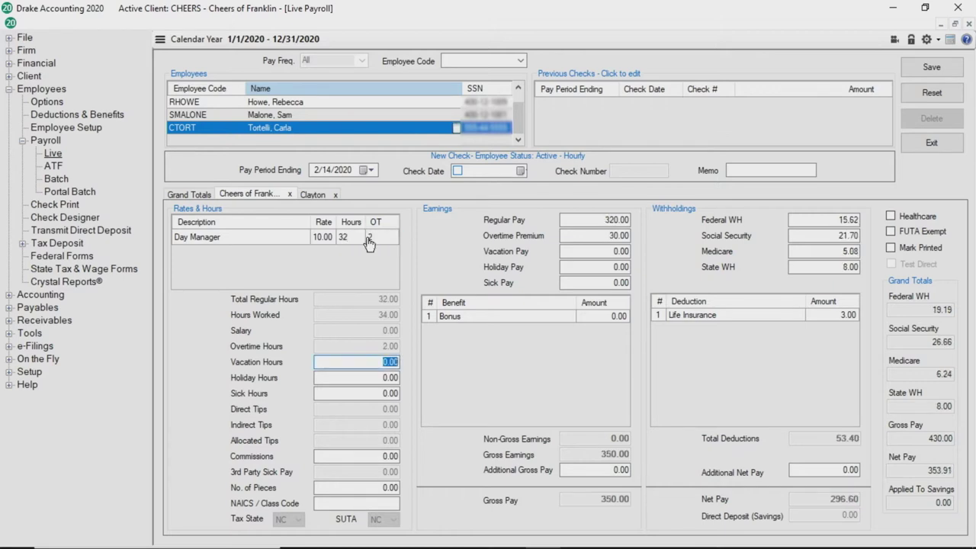
- Set the Clayton Server overtime to 1.5 hours, review the grand totals and save the check
click(315, 195)
click(375, 239)
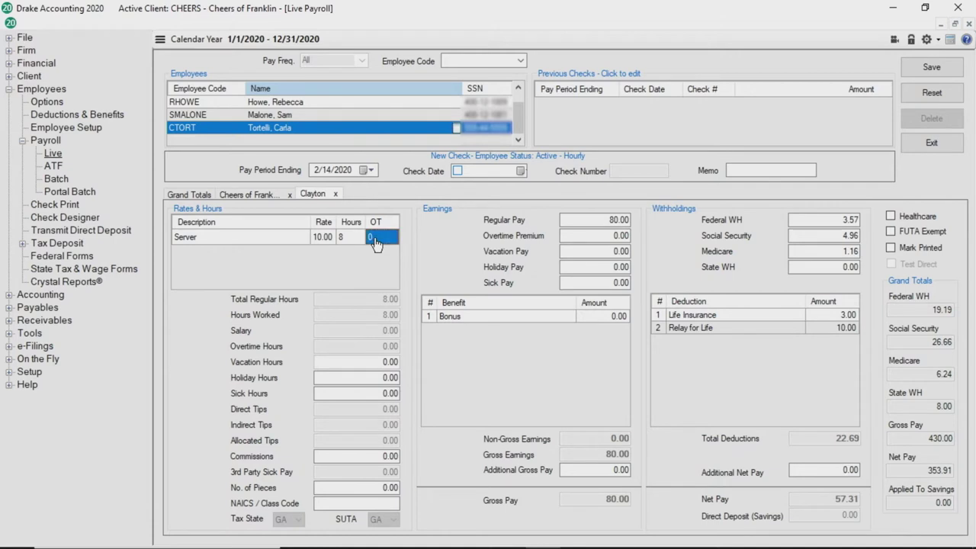
text(1.5)
key(Tab)
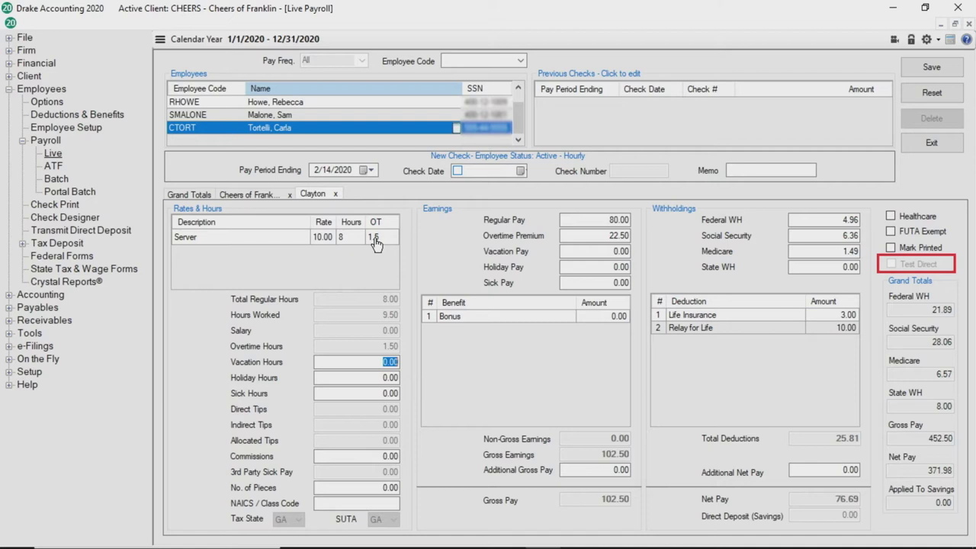
click(203, 195)
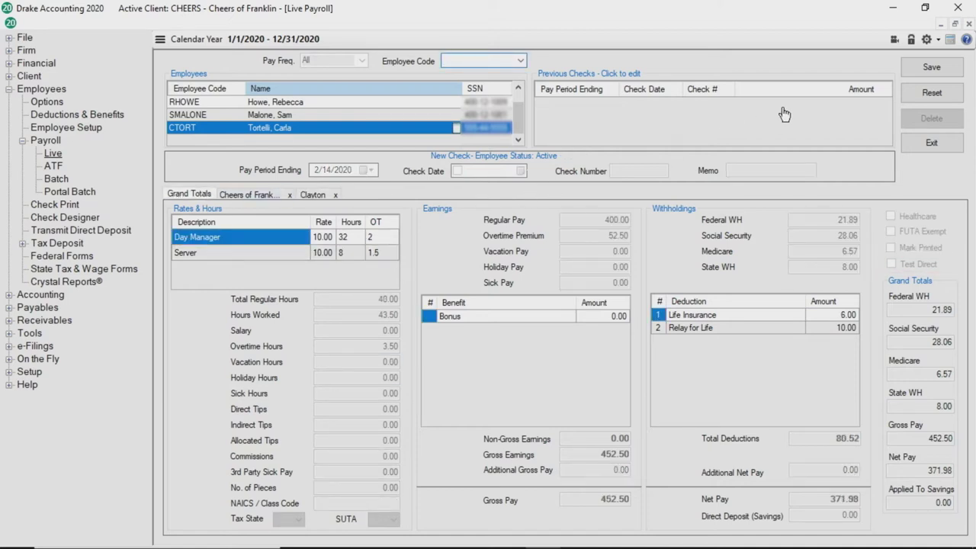
click(929, 65)
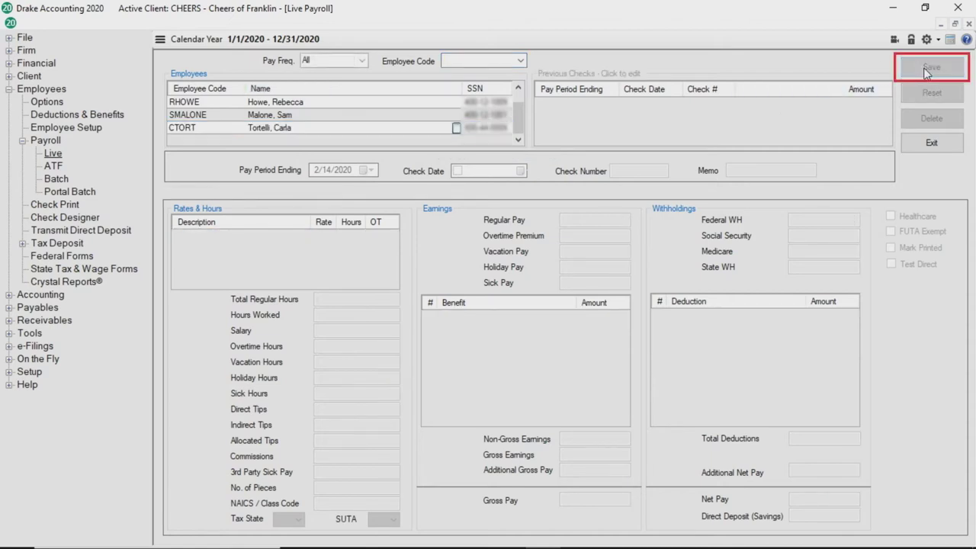
- Reopen the dishwasher/busboy employee's 2/14/2020 check, set the Busboy overtime to 1 hour and save it
click(418, 105)
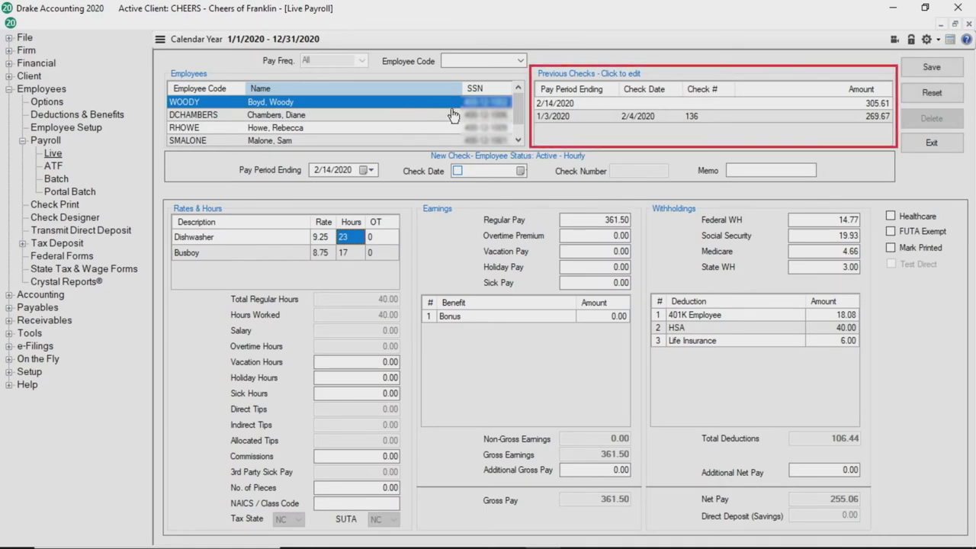
click(572, 107)
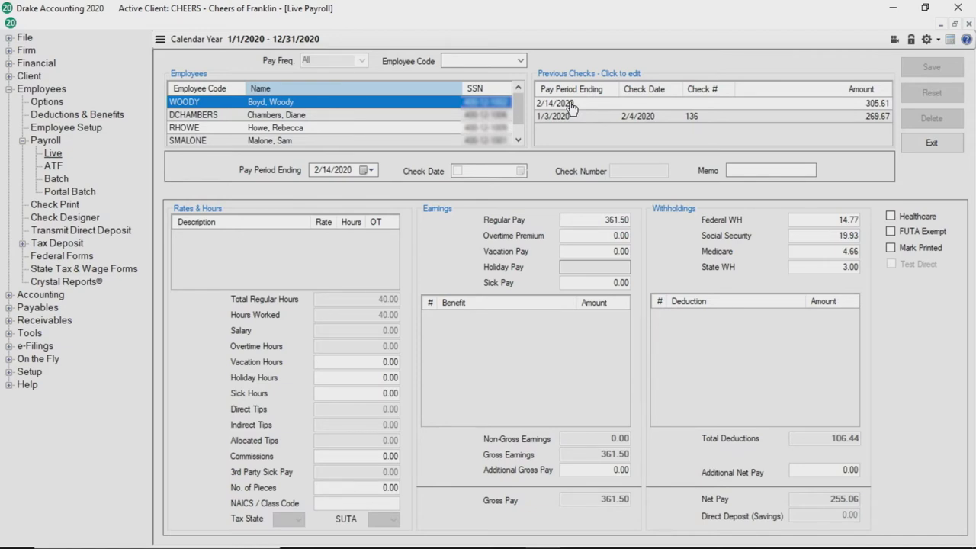
click(571, 107)
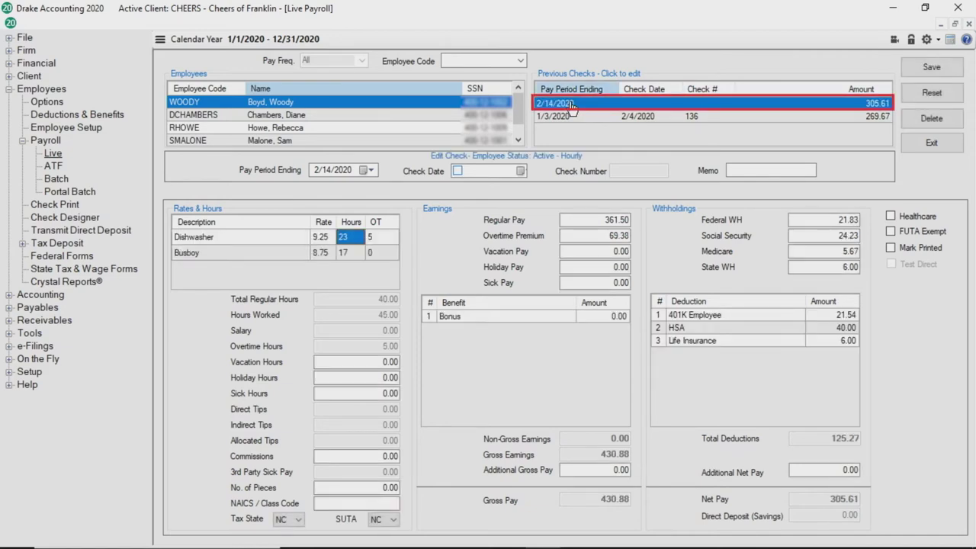
click(383, 253)
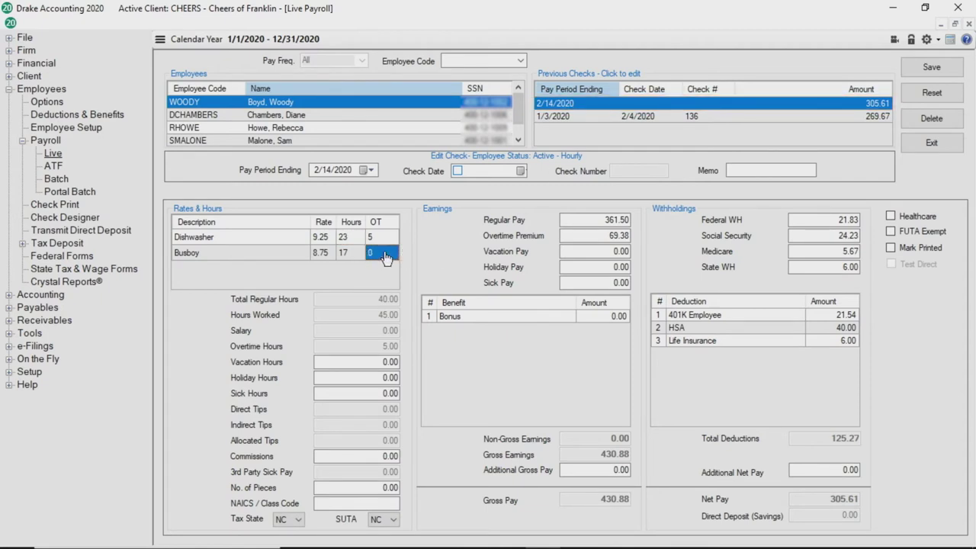
text(1)
key(Tab)
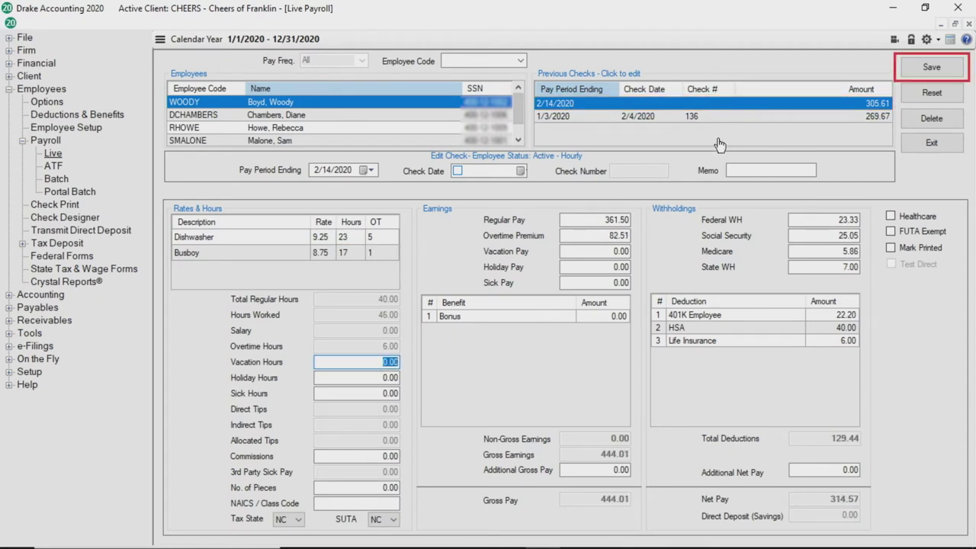
click(930, 67)
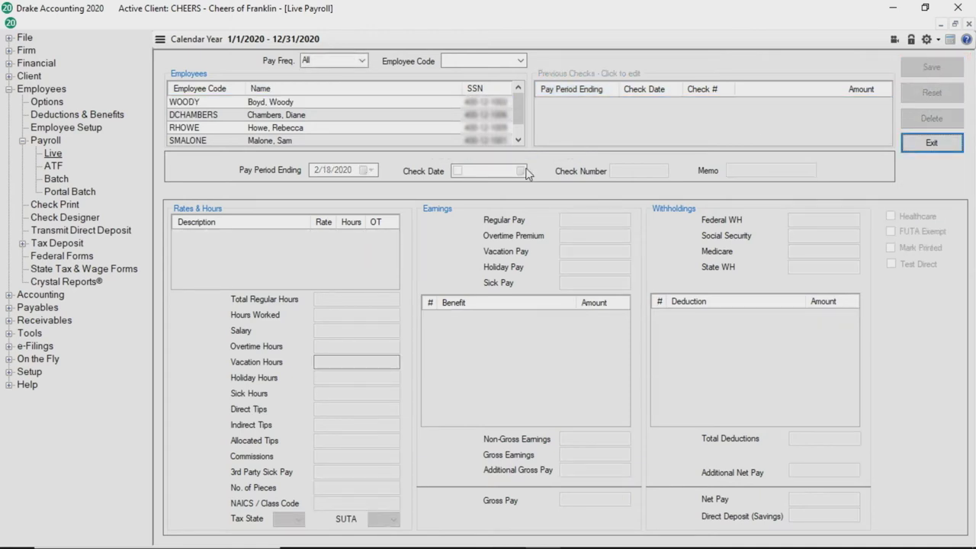
- Open Check Print and set the check date to 2/21/2020 and the starting check number to 1155
click(65, 208)
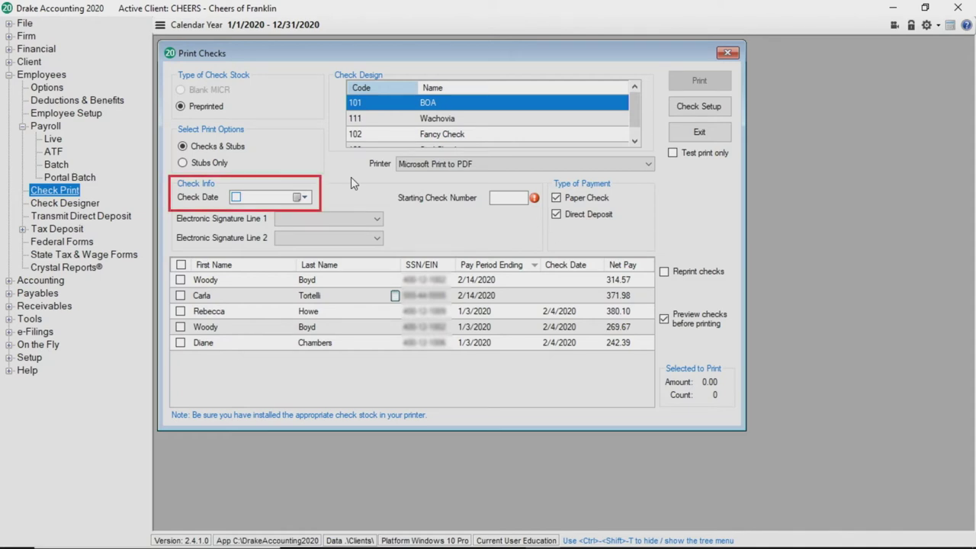
click(302, 197)
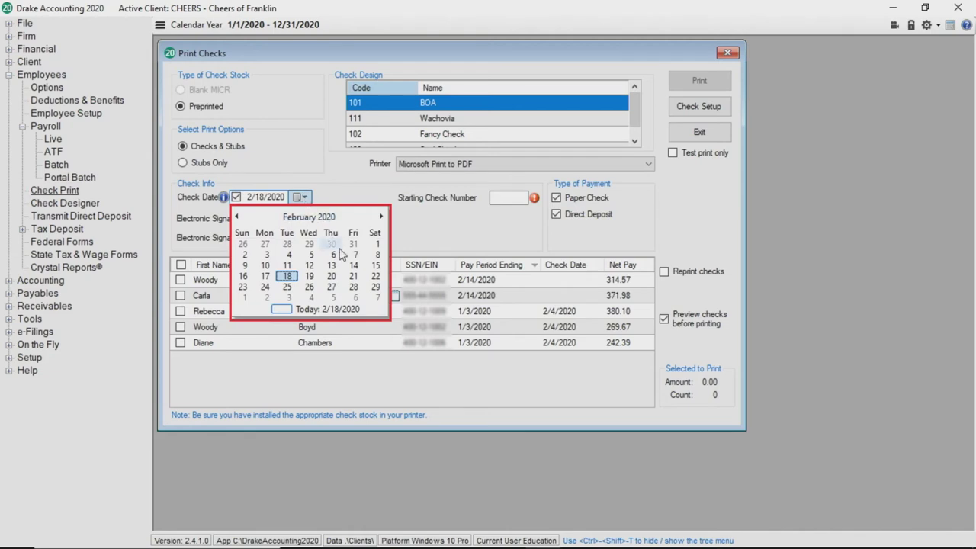
click(353, 276)
click(509, 198)
text(1155)
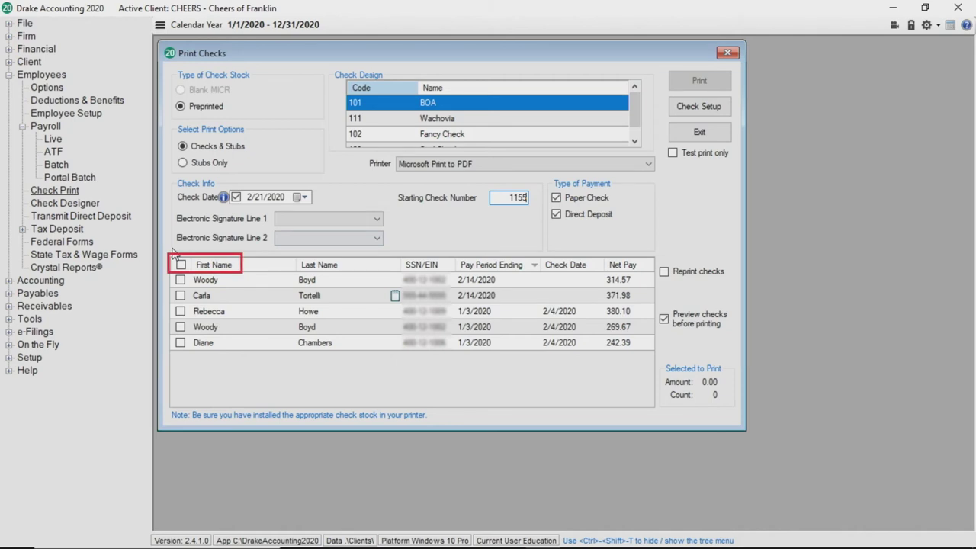
- Select all listed employee checks, preview the first two and print them
click(180, 264)
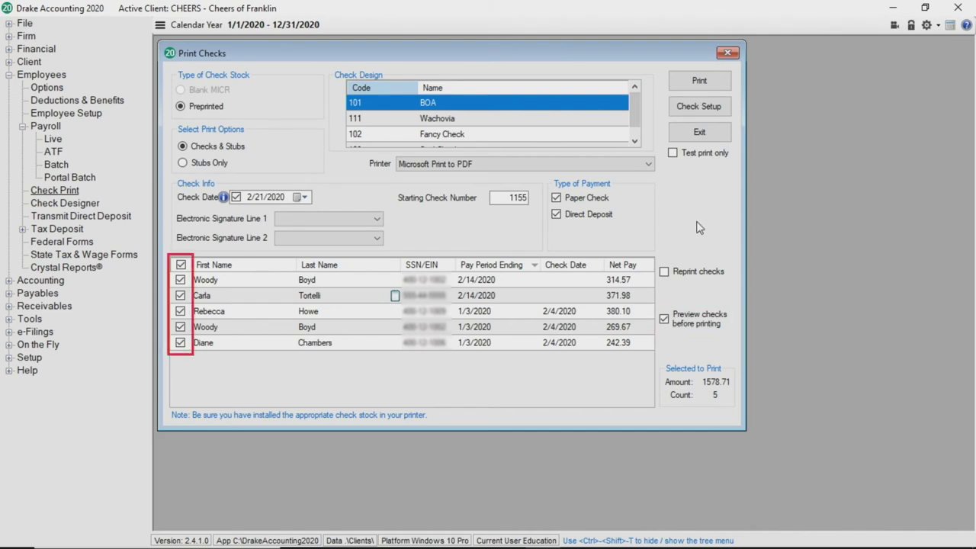
click(708, 83)
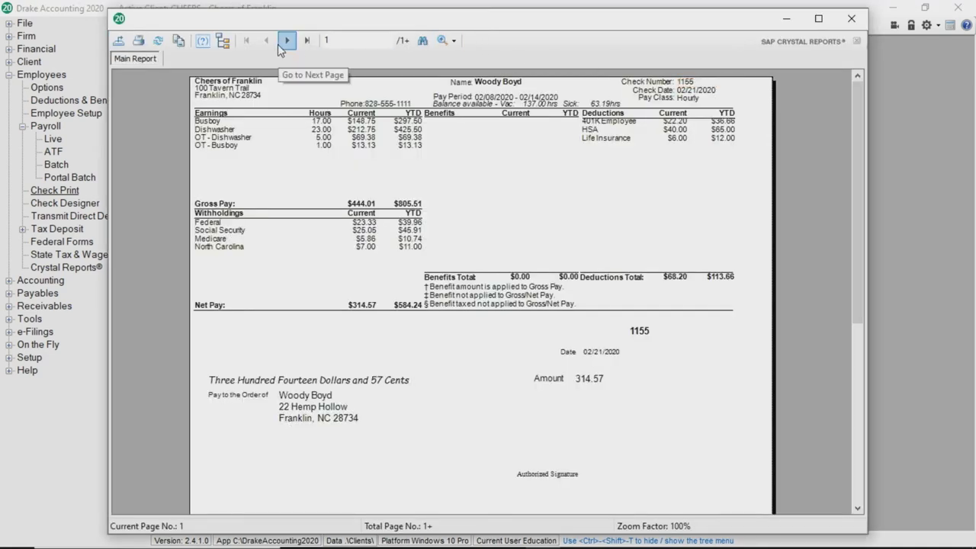
click(287, 42)
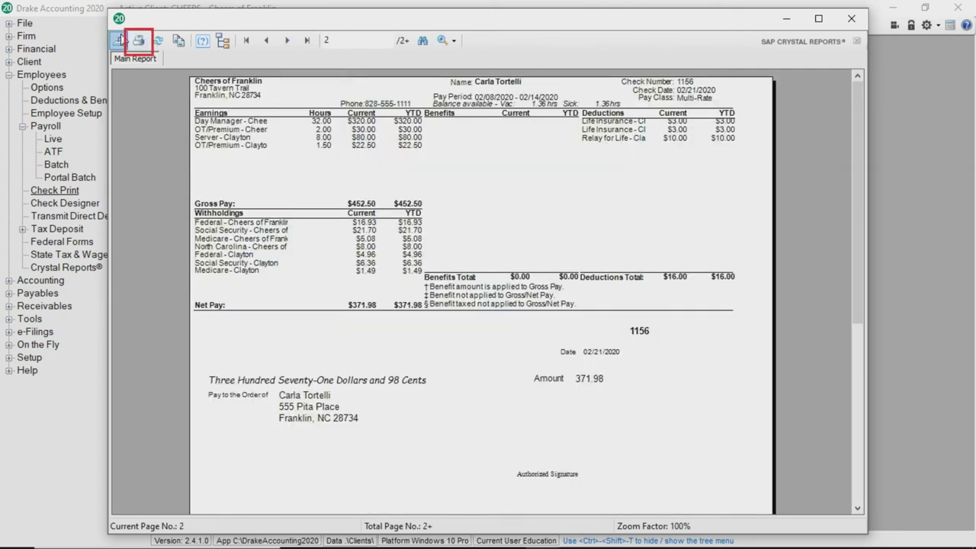
click(138, 43)
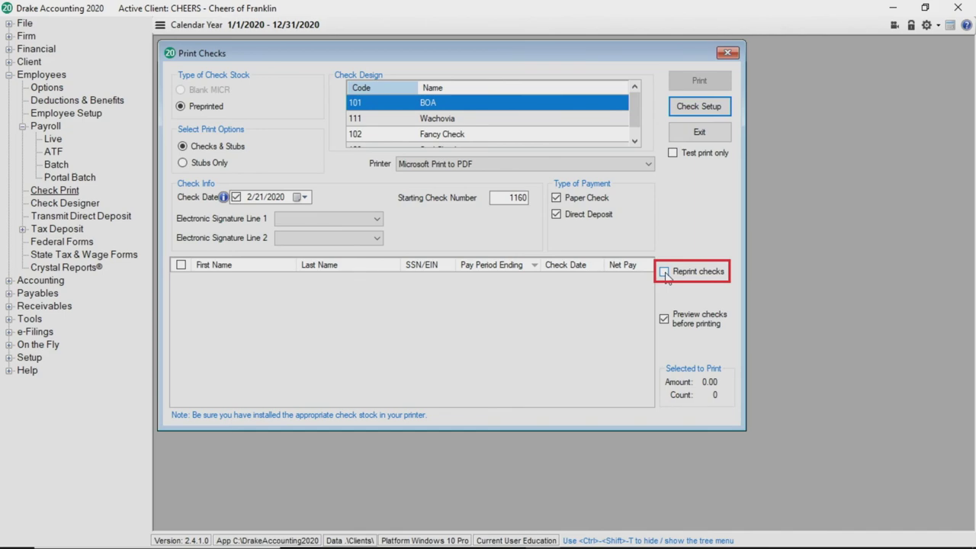
- Show the checks available for reprinting and open the dishwasher/busboy employee's previous 2/14/2020 check in Live payroll
click(665, 273)
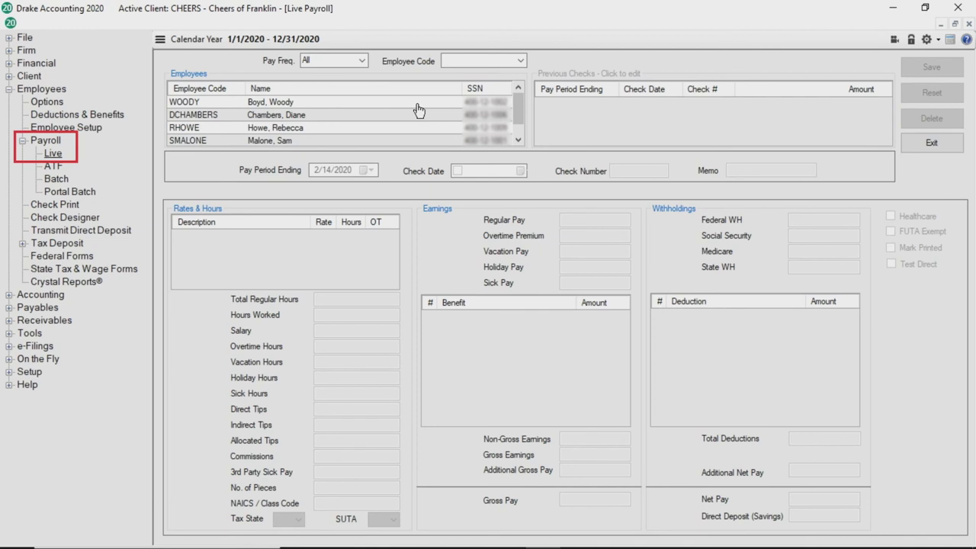
click(419, 106)
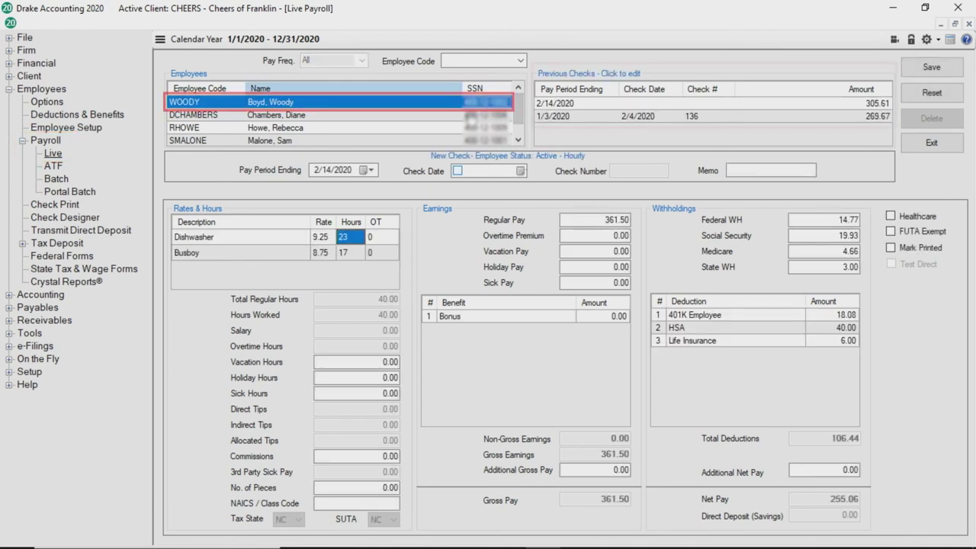
click(571, 105)
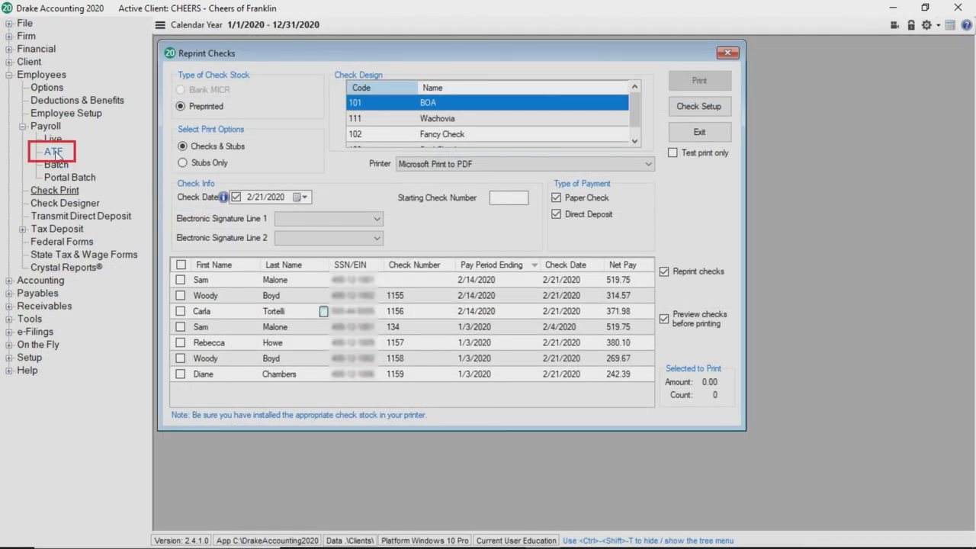
- Open ATF payroll and save a new check for the hourly Server employee with the prefilled dates and hours
click(54, 152)
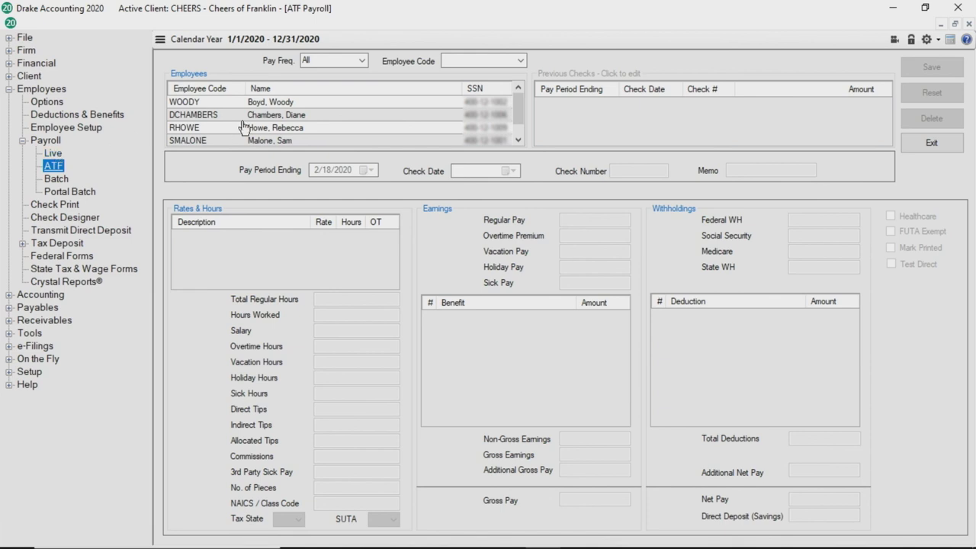
click(322, 118)
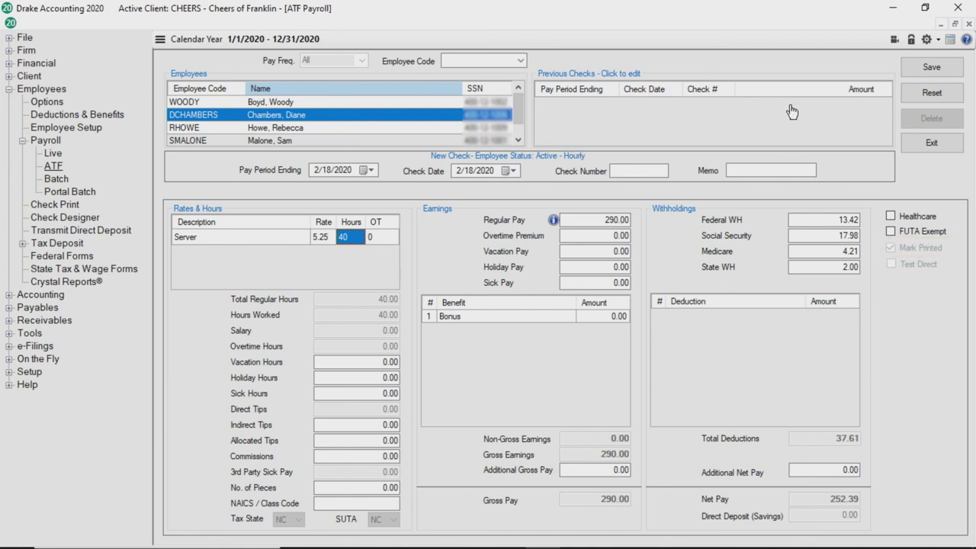
click(923, 67)
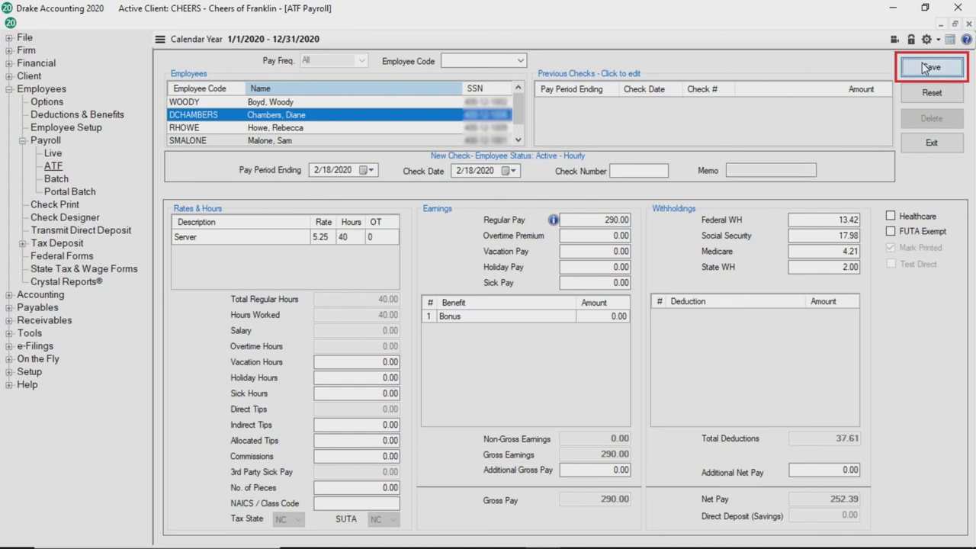